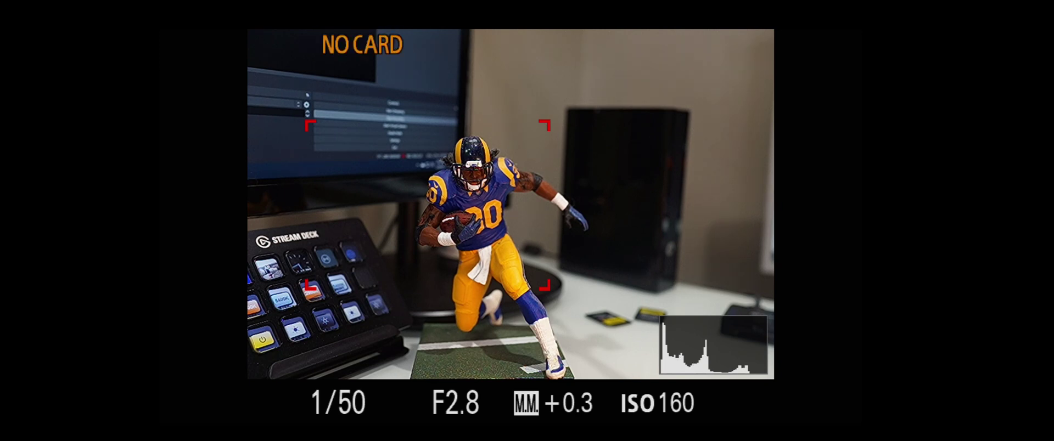
# Step: Set AF Area Registration to Off in the AF3 camera settings
pyautogui.press('Menu')
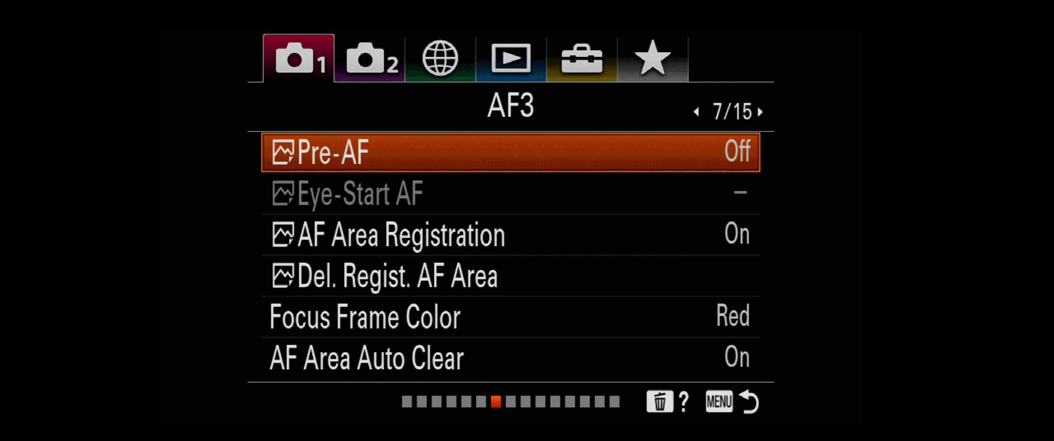
pyautogui.press('Down')
pyautogui.press('Down')
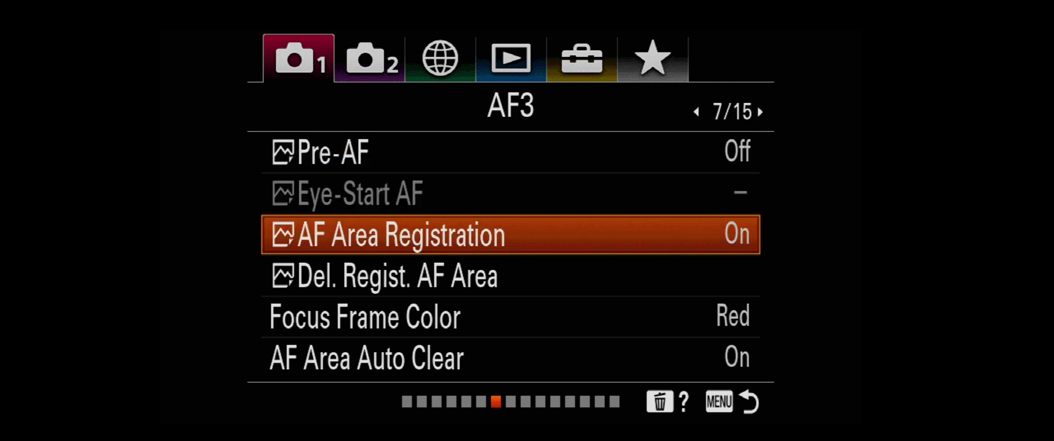
pyautogui.press('Return')
pyautogui.press('Down')
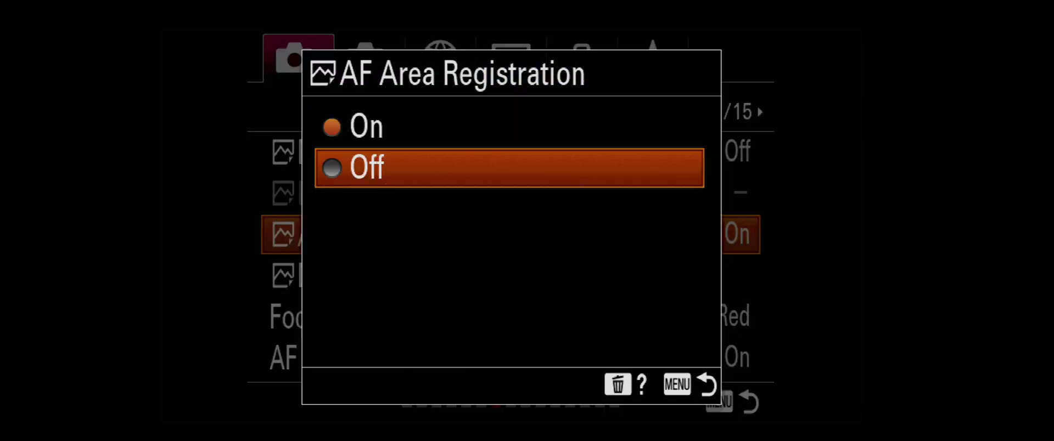
pyautogui.press('Return')
# Step: Set AF Area Registration to On and acknowledge the notice about registering a focus area
pyautogui.press('Return')
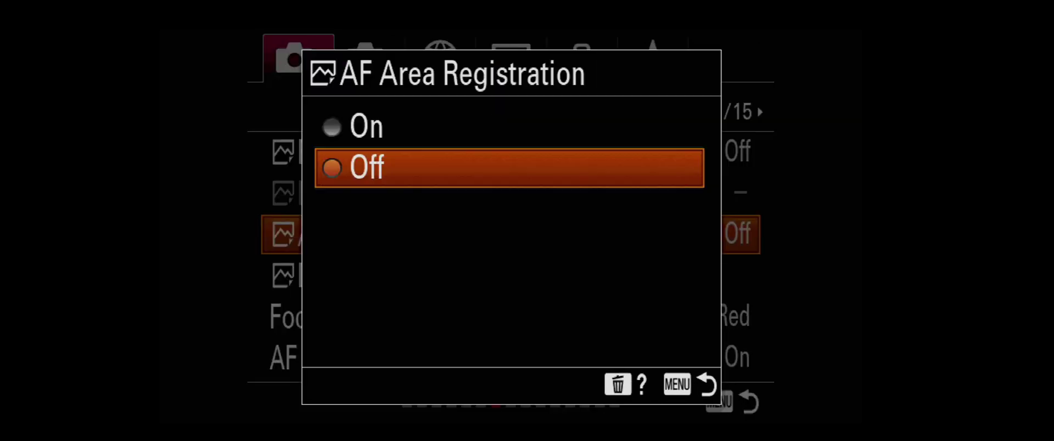
pyautogui.press('Up')
pyautogui.press('Return')
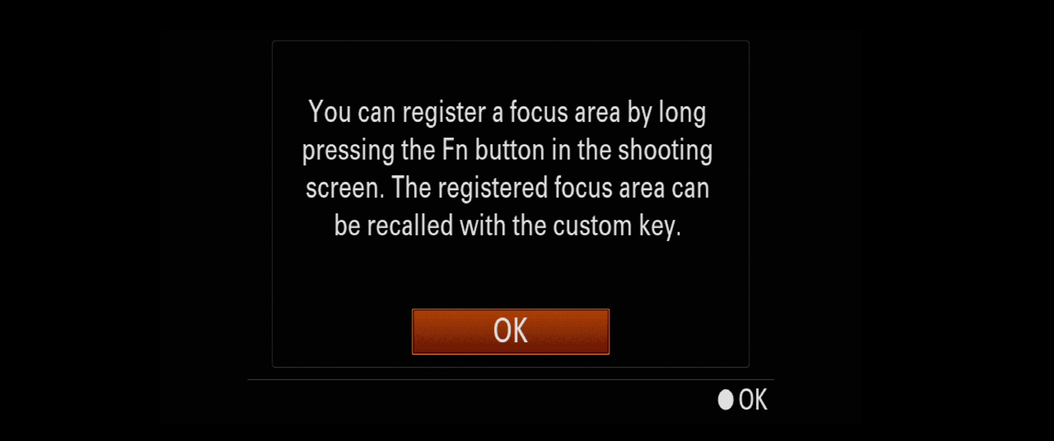
pyautogui.press('Return')
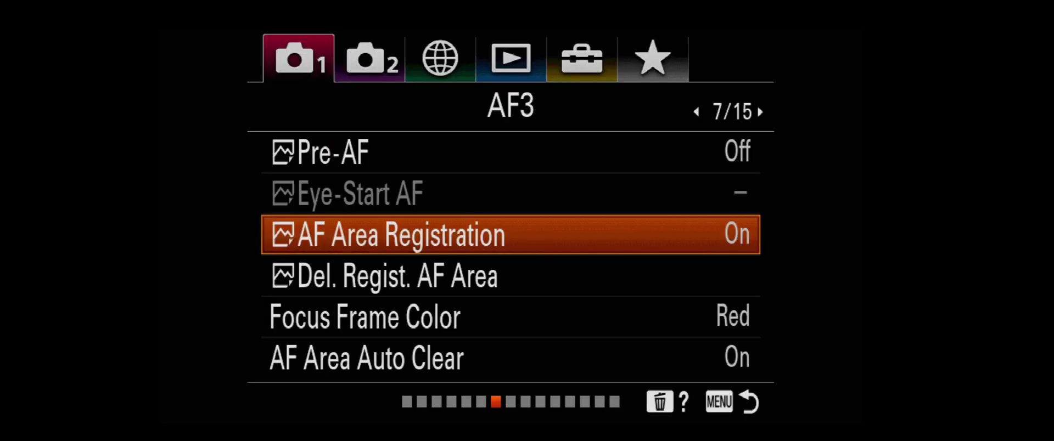
# Step: Assign Regist AF Area tggle to Custom Button 1 in the still-image Custom Key settings and return to the shooting screen
pyautogui.press('Up')
pyautogui.press('Up')
pyautogui.press('Up')
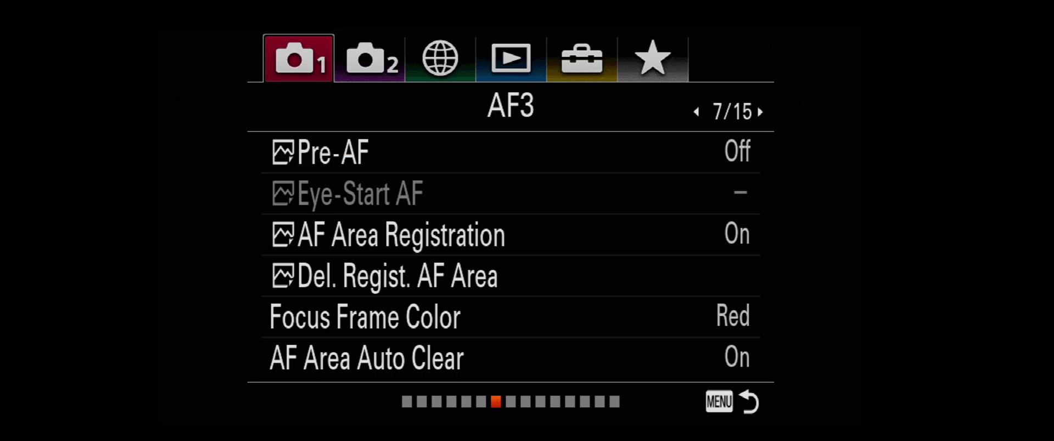
pyautogui.press('Right')
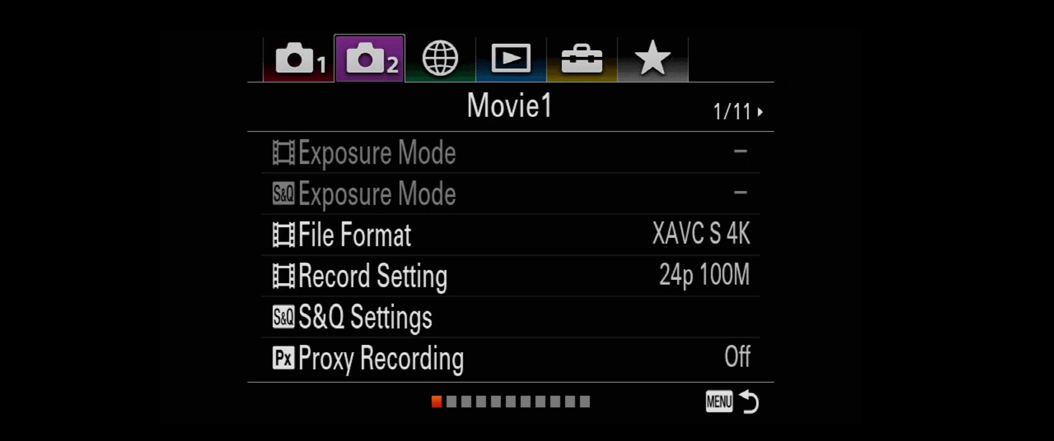
pyautogui.press('Down')
pyautogui.press('Right')
pyautogui.press('Right')
pyautogui.press('Right')
pyautogui.press('Right')
pyautogui.press('Right')
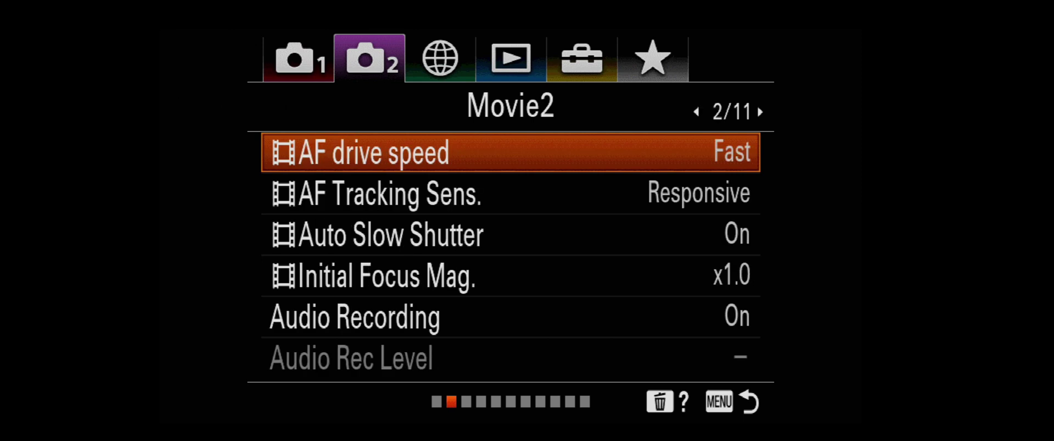
pyautogui.press('Right')
pyautogui.press('Right')
pyautogui.press('Right')
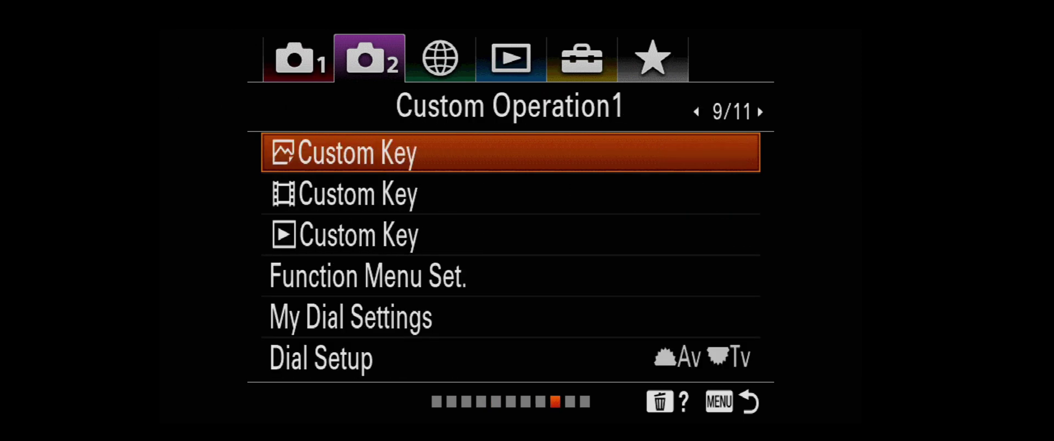
pyautogui.press('Return')
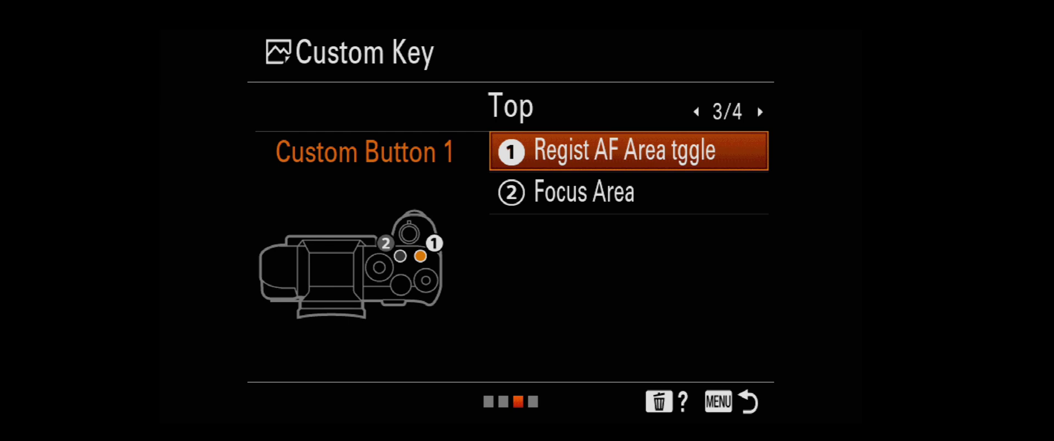
pyautogui.press('Return')
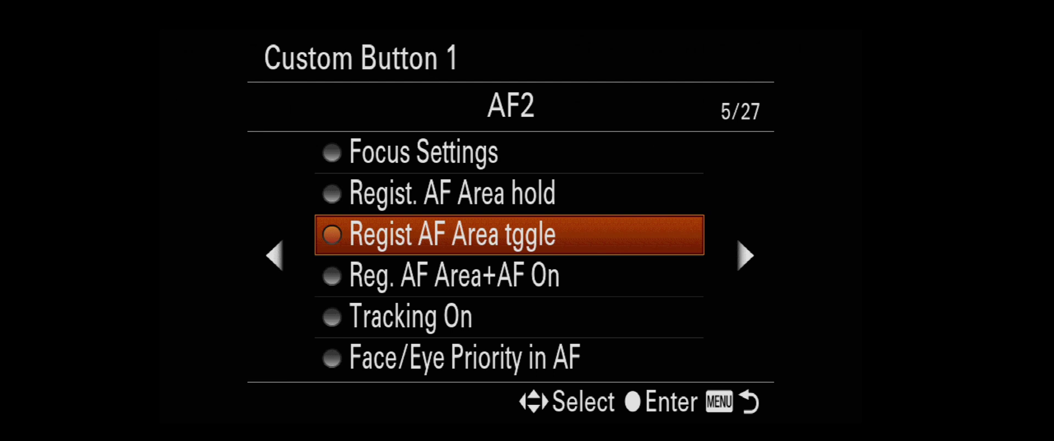
pyautogui.press('Return')
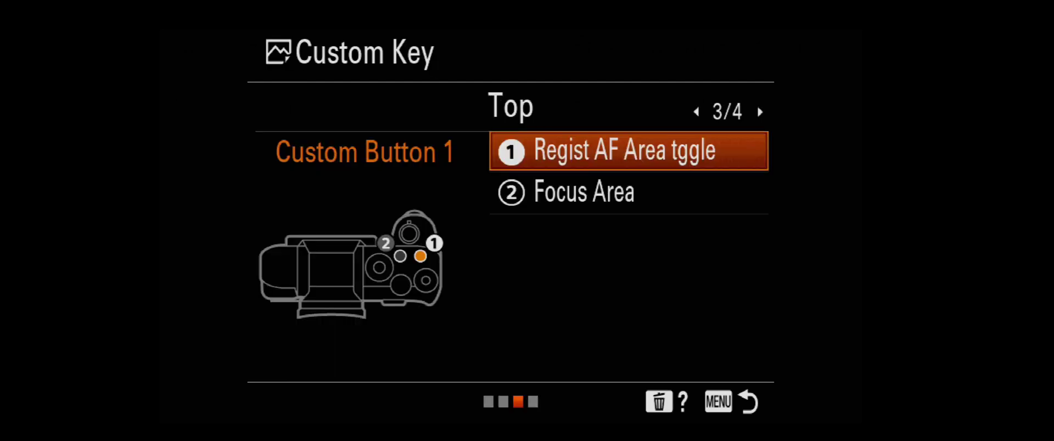
pyautogui.press('Escape')
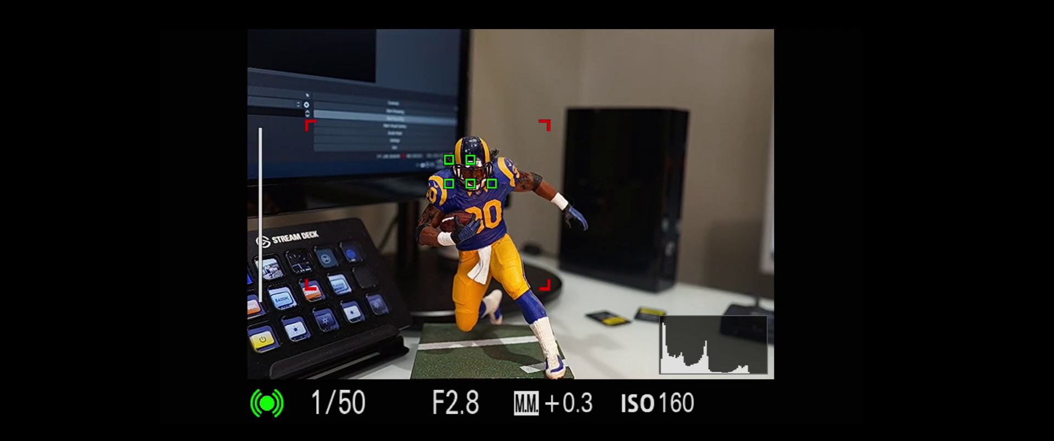
# Step: Try to use the focus area control on the shooting screen while the registered focus area is being recalled
pyautogui.press('Return')
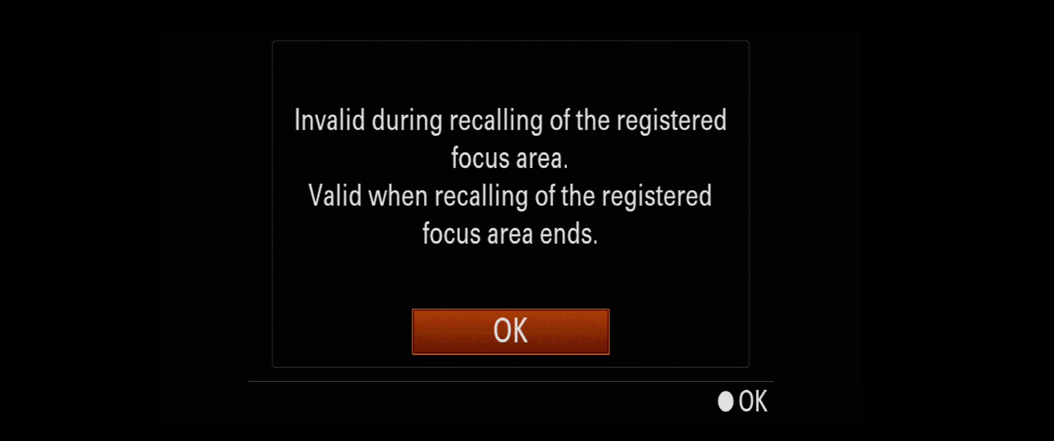
pyautogui.press('Return')
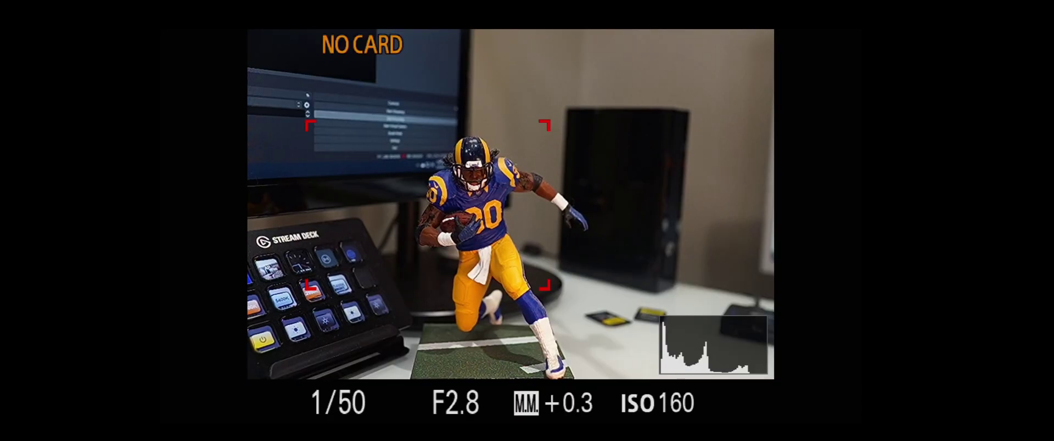
pyautogui.press('Return')
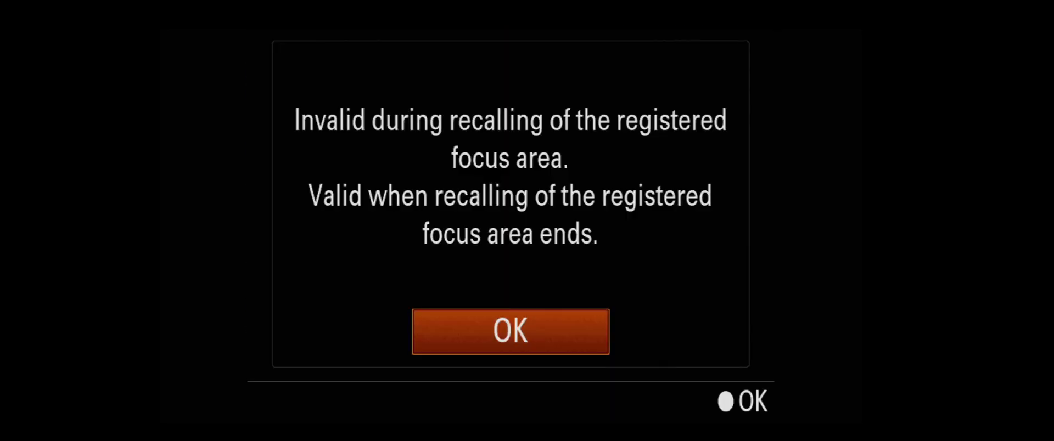